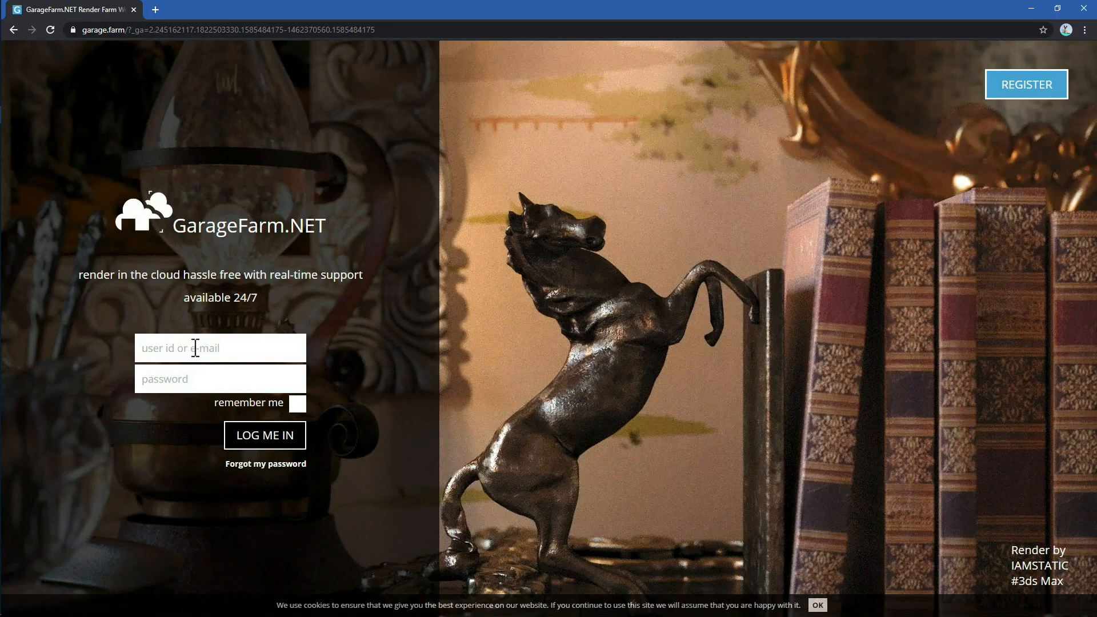
# - Log in to the GarageFarm.NET website with the user ID and account password, with remember me enabled
pyautogui.click(196, 347)
pyautogui.write('a0000005')
pyautogui.click(191, 387)
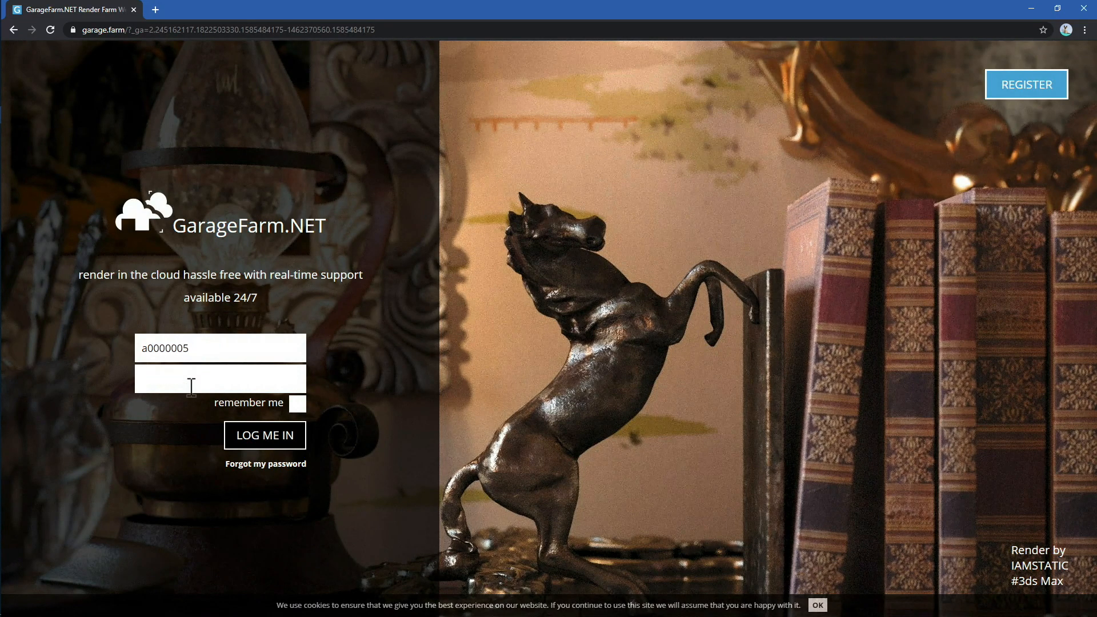
pyautogui.write('••••••••••••')
pyautogui.click(297, 403)
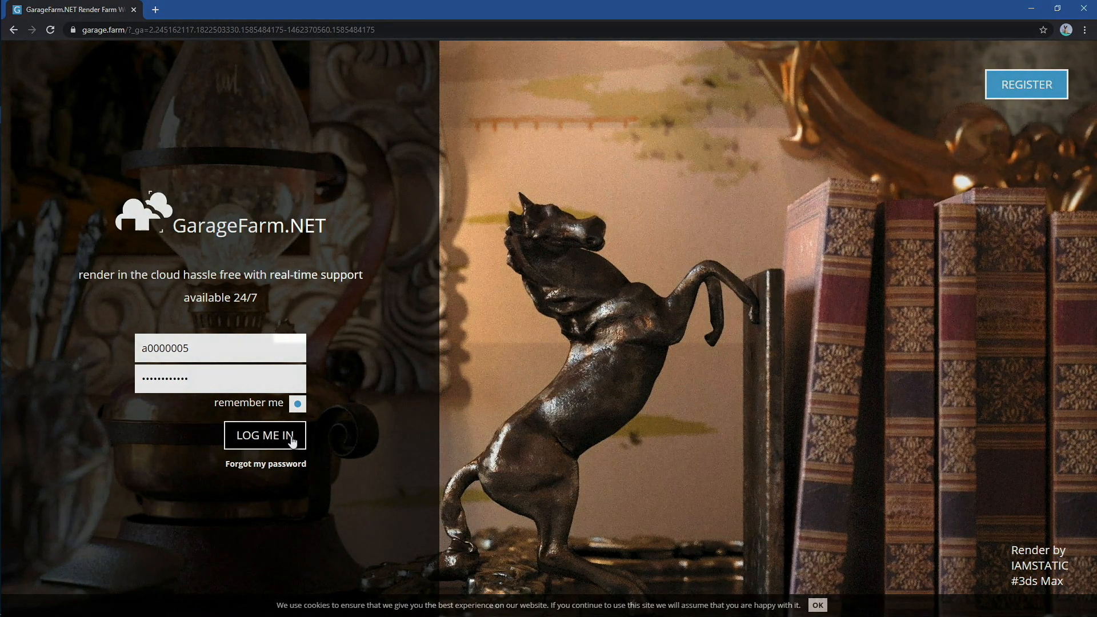
pyautogui.click(291, 437)
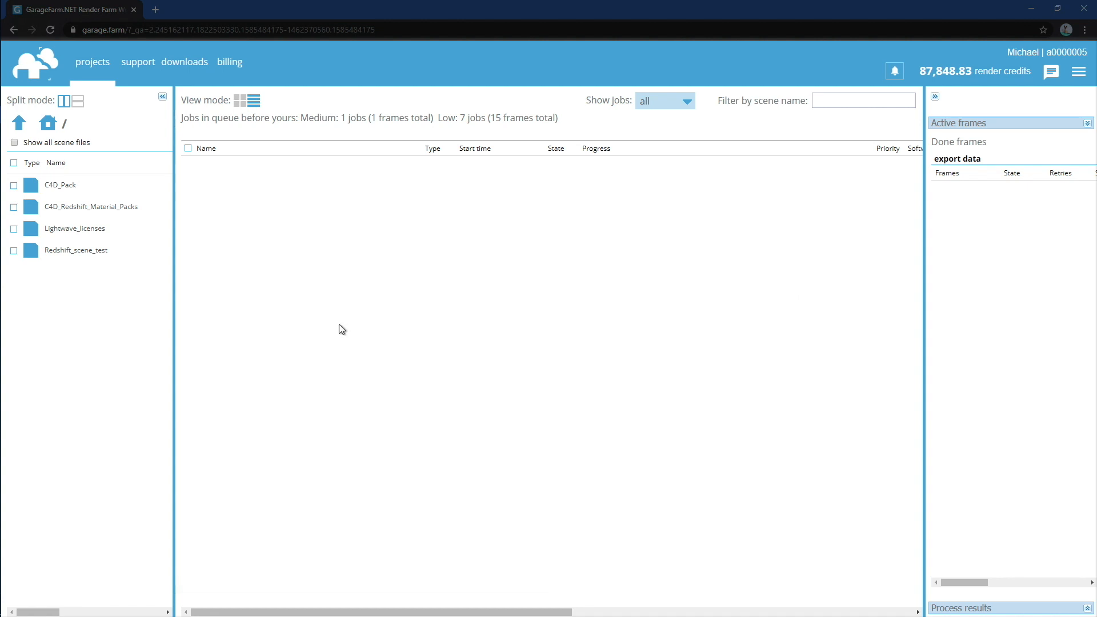
# - Download the Windows version of the renderBeamer installer from the GarageFarm.NET site and launch it
pyautogui.click(173, 61)
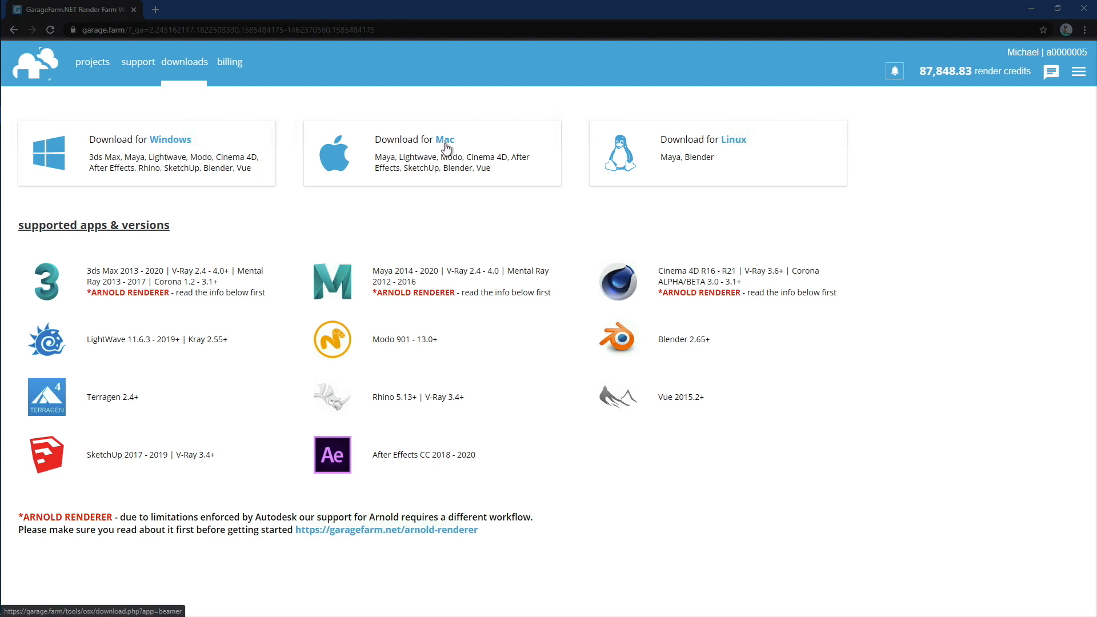
pyautogui.click(194, 156)
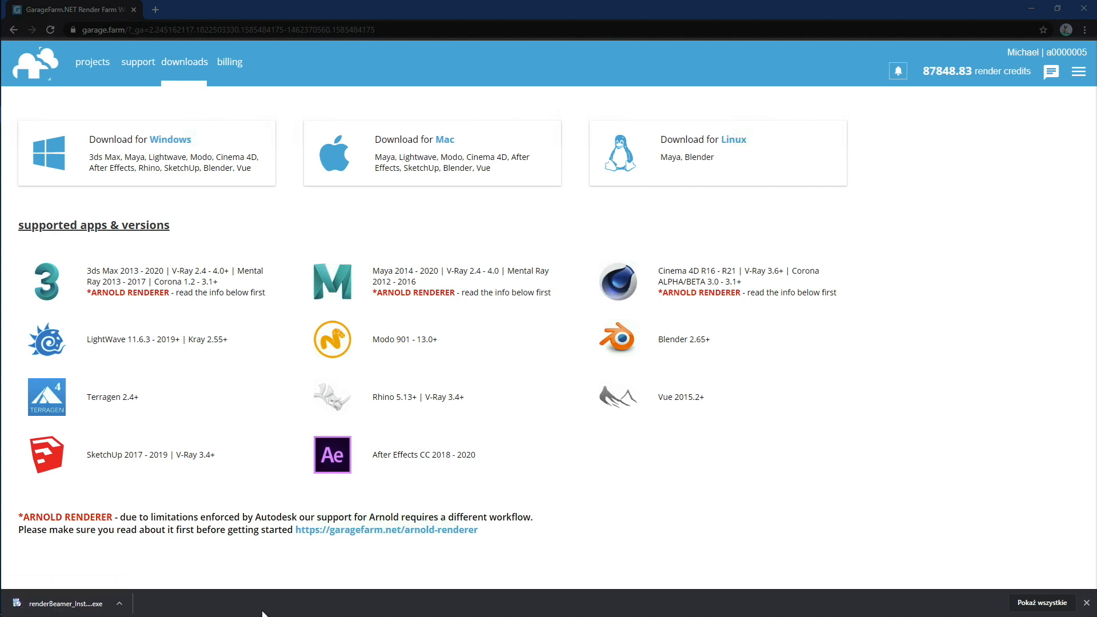
pyautogui.click(40, 611)
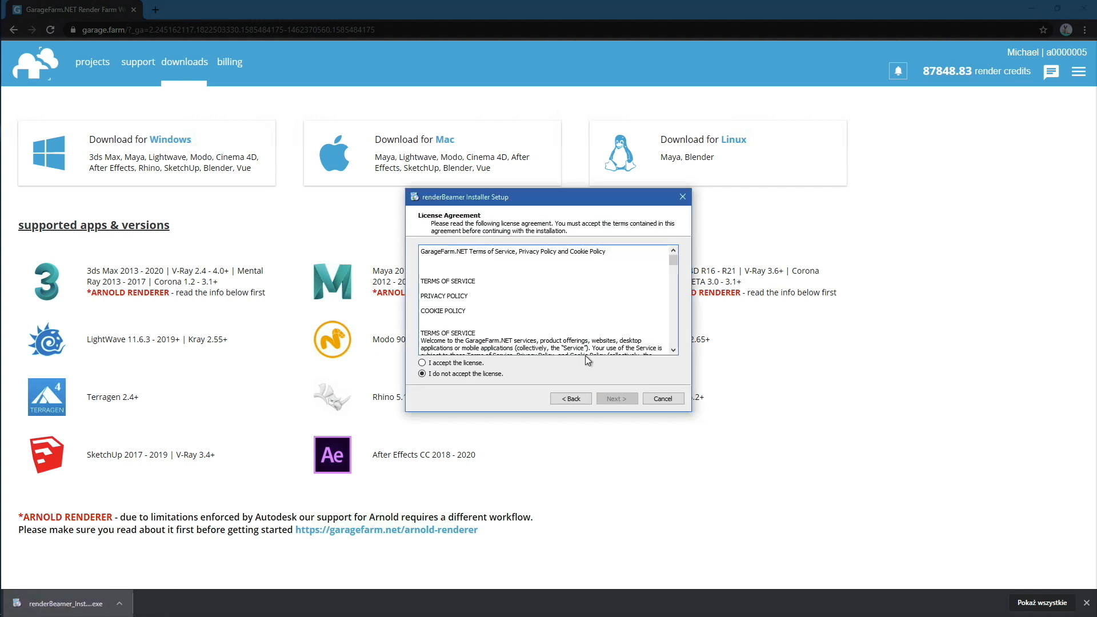
# - Accept the renderBeamer license agreement and complete the installation with the option to run the application now
pyautogui.click(479, 364)
pyautogui.click(616, 398)
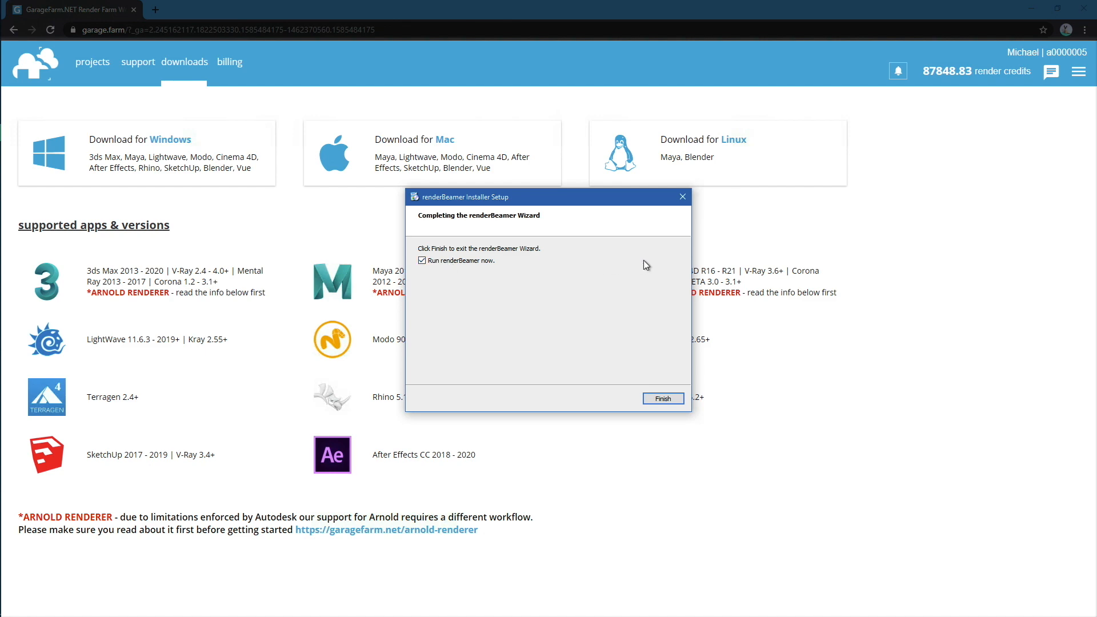
pyautogui.click(658, 399)
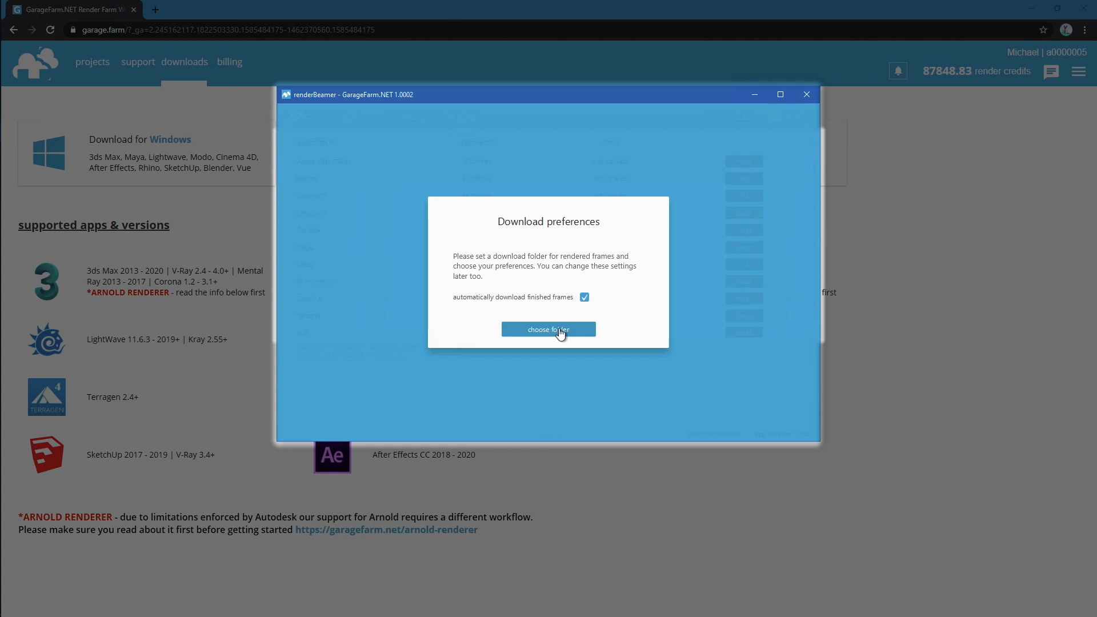
# - Set the Downloads folder as the download directory for rendered frames, with automatic download of finished frames enabled
pyautogui.click(559, 333)
pyautogui.click(707, 193)
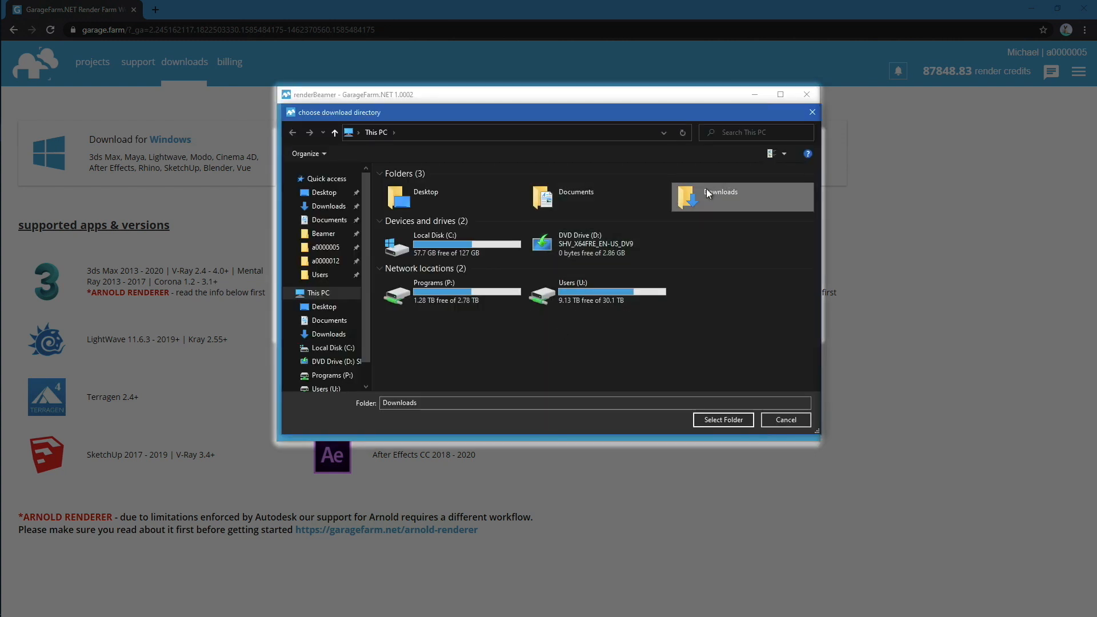
pyautogui.doubleClick(707, 193)
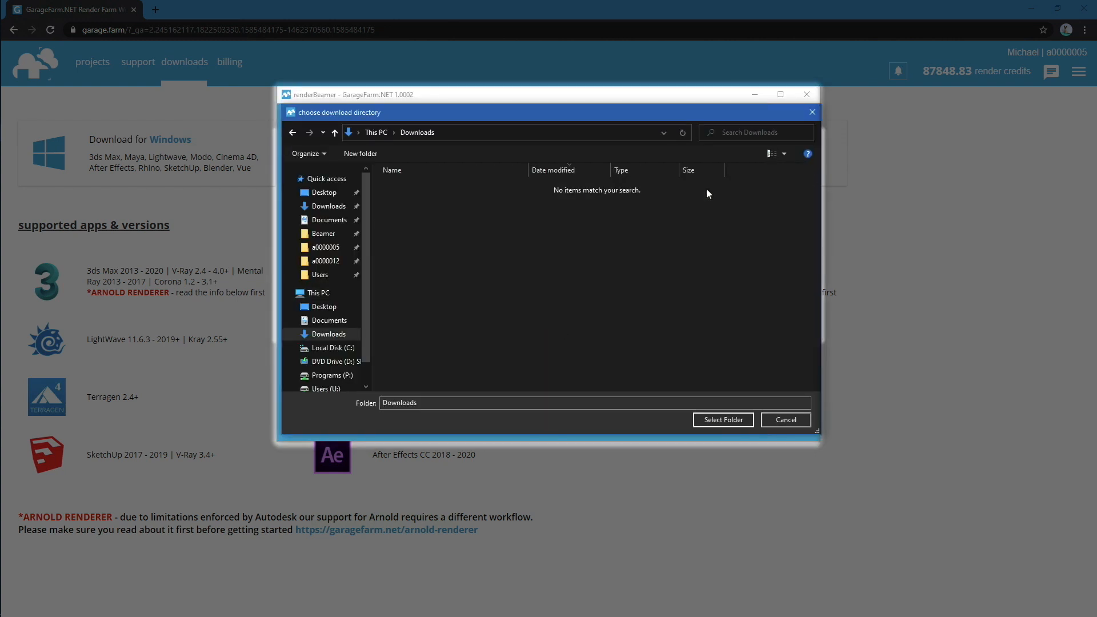
pyautogui.click(741, 420)
# - Log in to renderBeamer with the GarageFarm.NET user ID and account password, keeping remember me enabled
pyautogui.write('a0000')
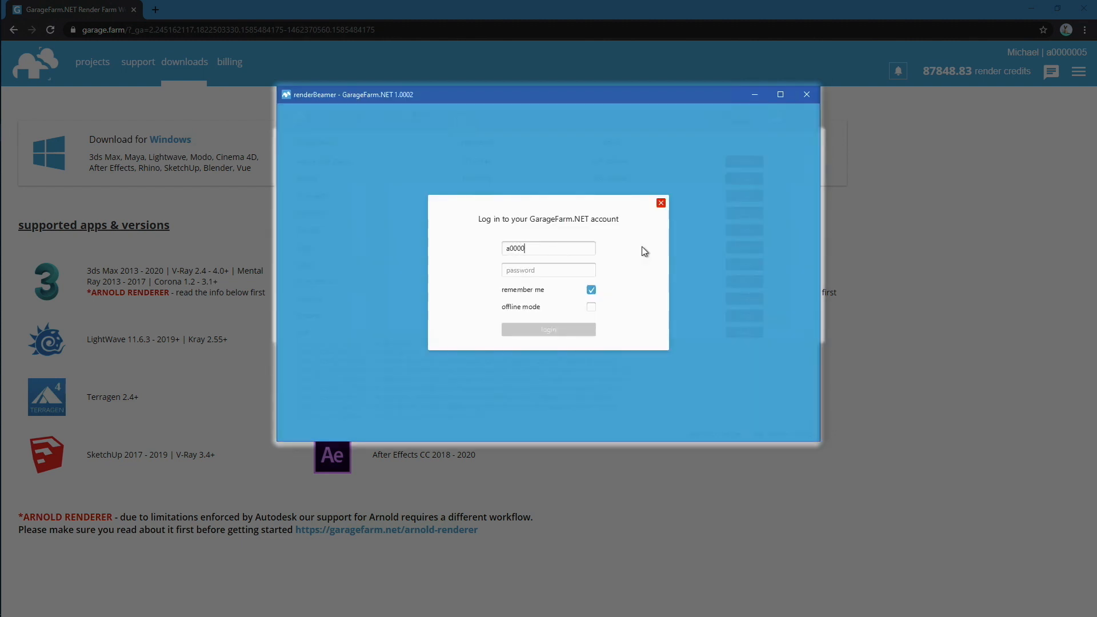
pyautogui.write('005')
pyautogui.press('Tab')
pyautogui.write('********')
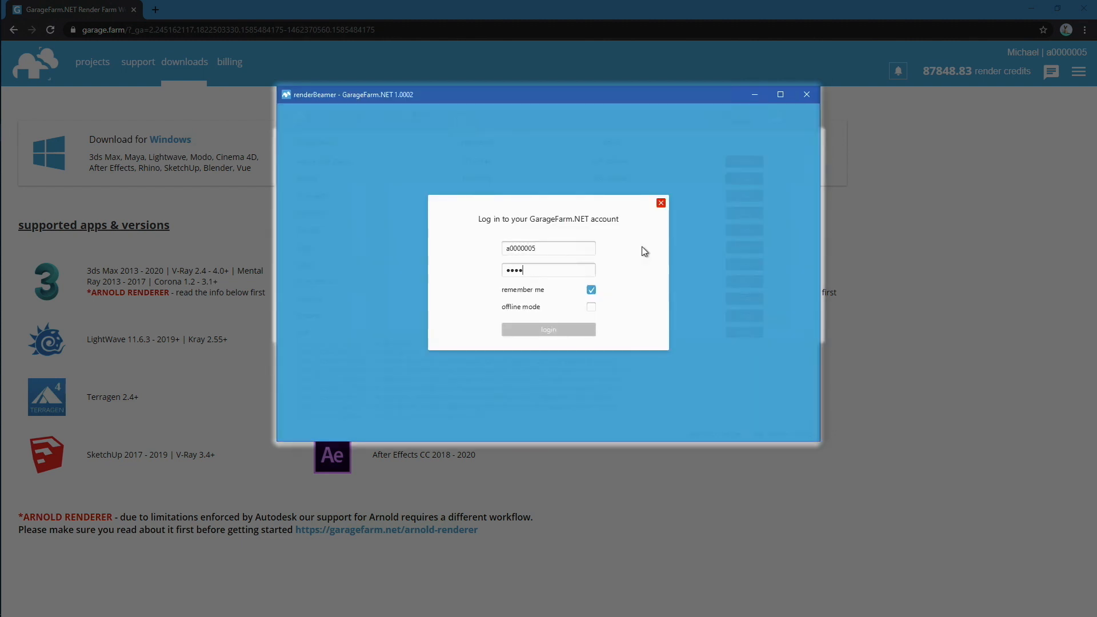
pyautogui.write('****')
pyautogui.click(592, 290)
pyautogui.click(593, 291)
pyautogui.click(583, 330)
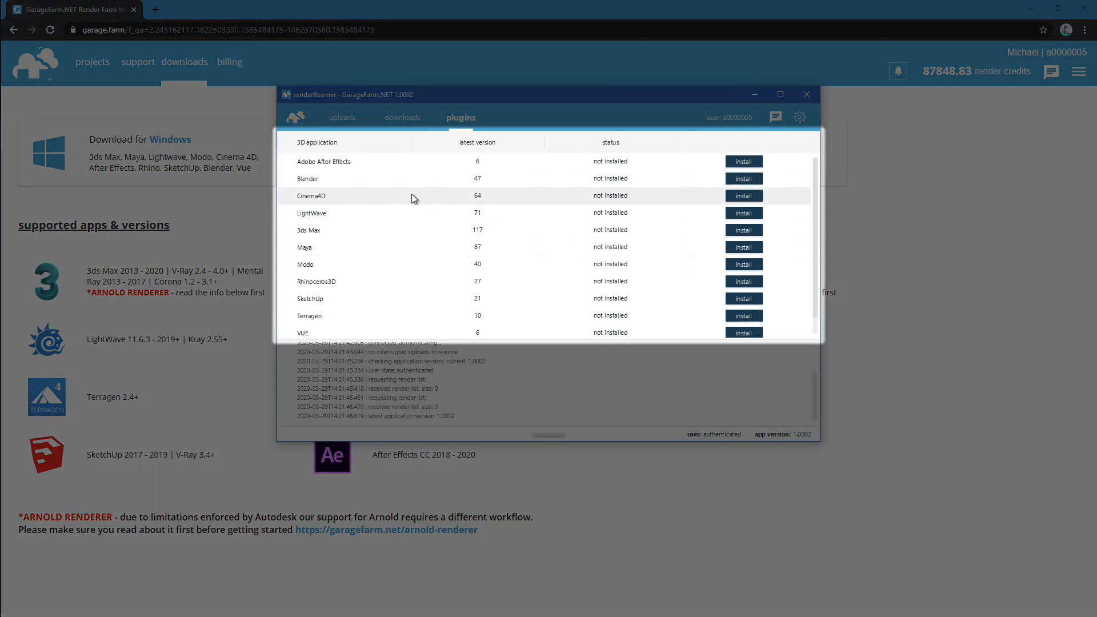
# - Install the renderBeamer plugins for Cinema4D, LightWave, Rhinoceros3D and SketchUp
pyautogui.click(745, 197)
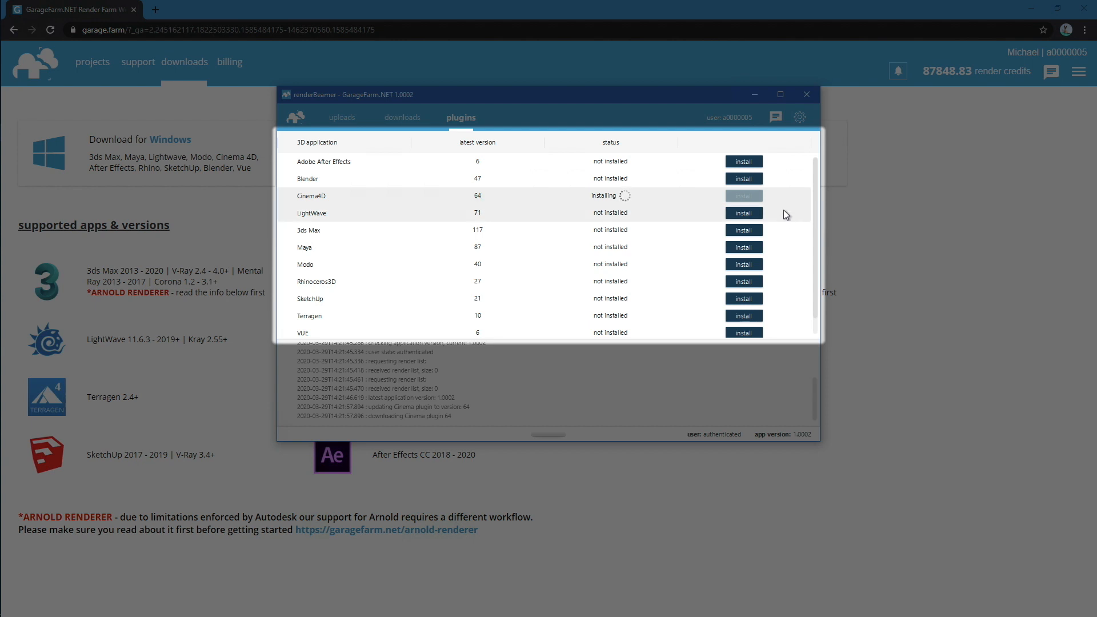
pyautogui.click(741, 212)
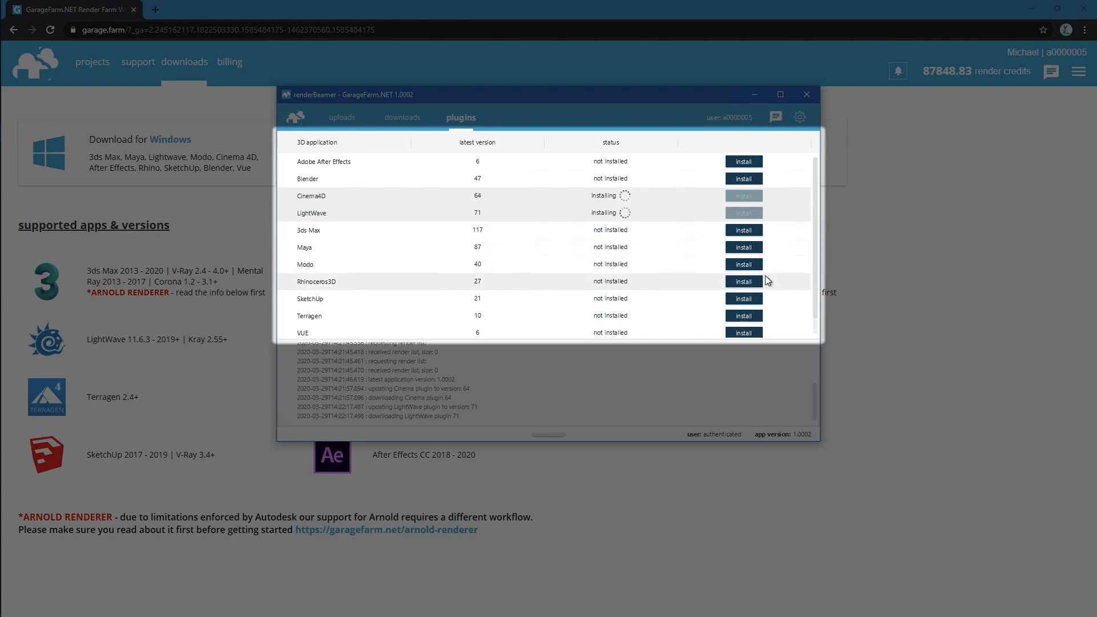
pyautogui.click(748, 282)
pyautogui.click(751, 300)
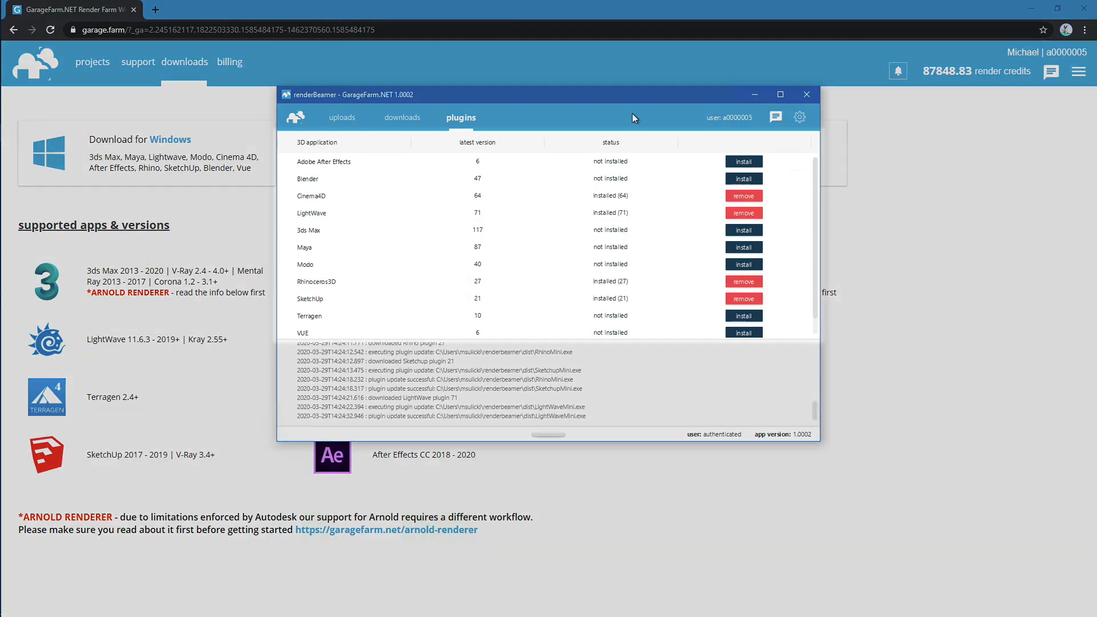
# - Look through the uploads, downloads and plugins views, collapsing and restoring the log area in the uploads view
pyautogui.click(342, 117)
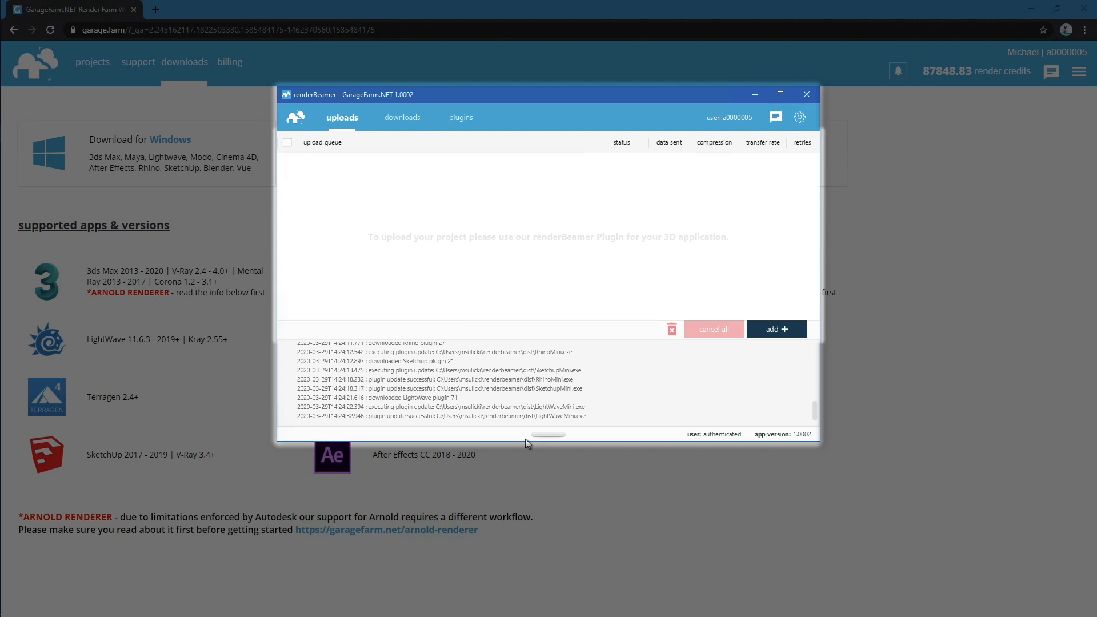
pyautogui.click(545, 436)
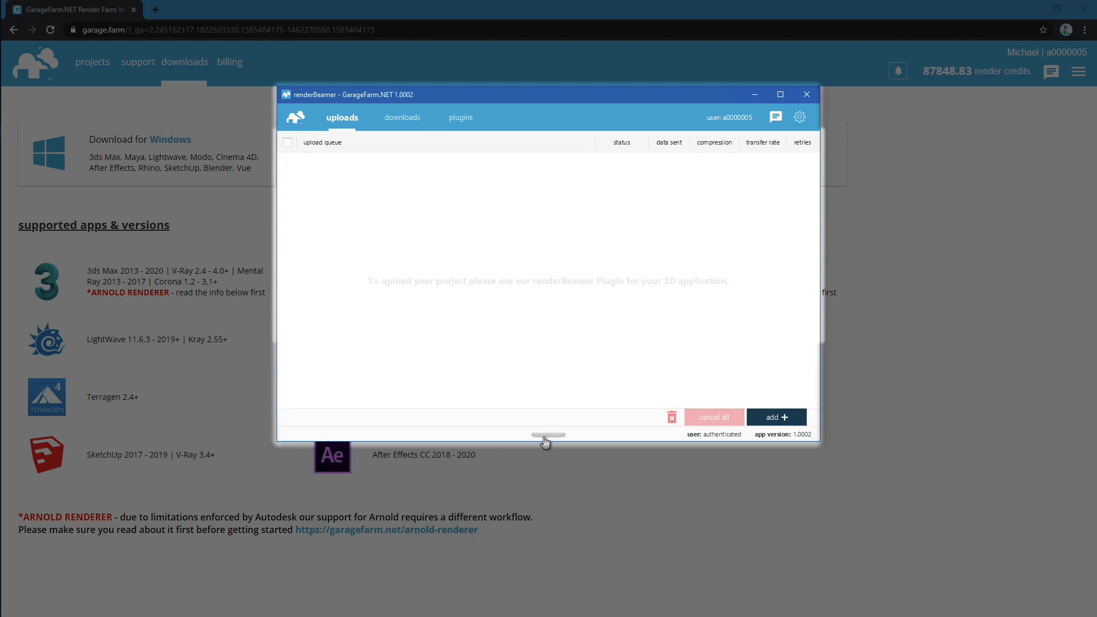
pyautogui.click(546, 435)
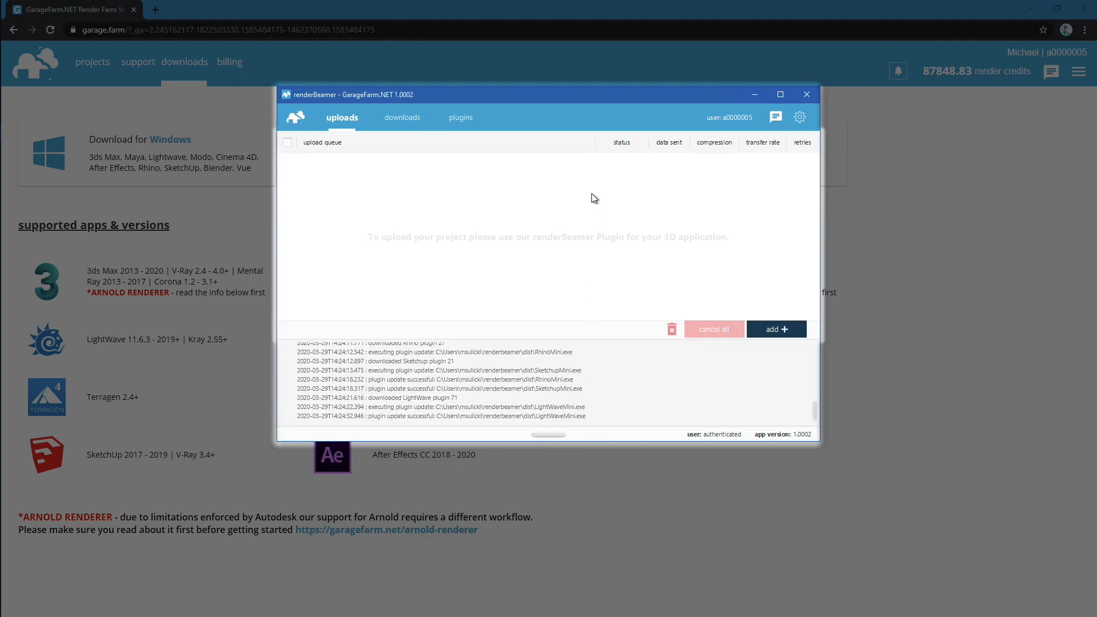
pyautogui.click(393, 117)
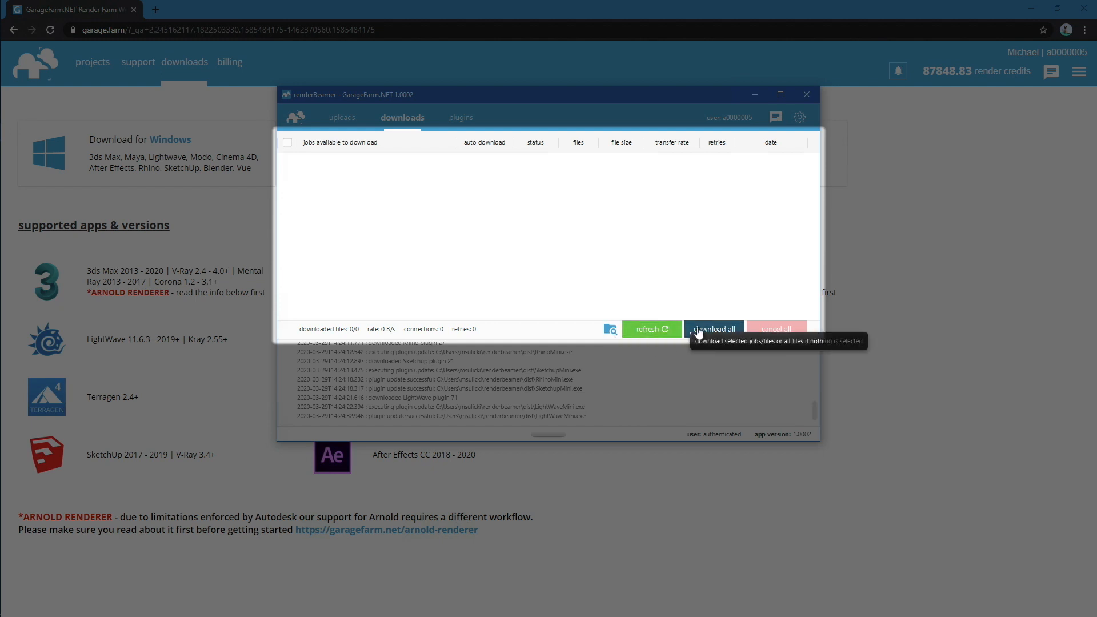
pyautogui.click(452, 118)
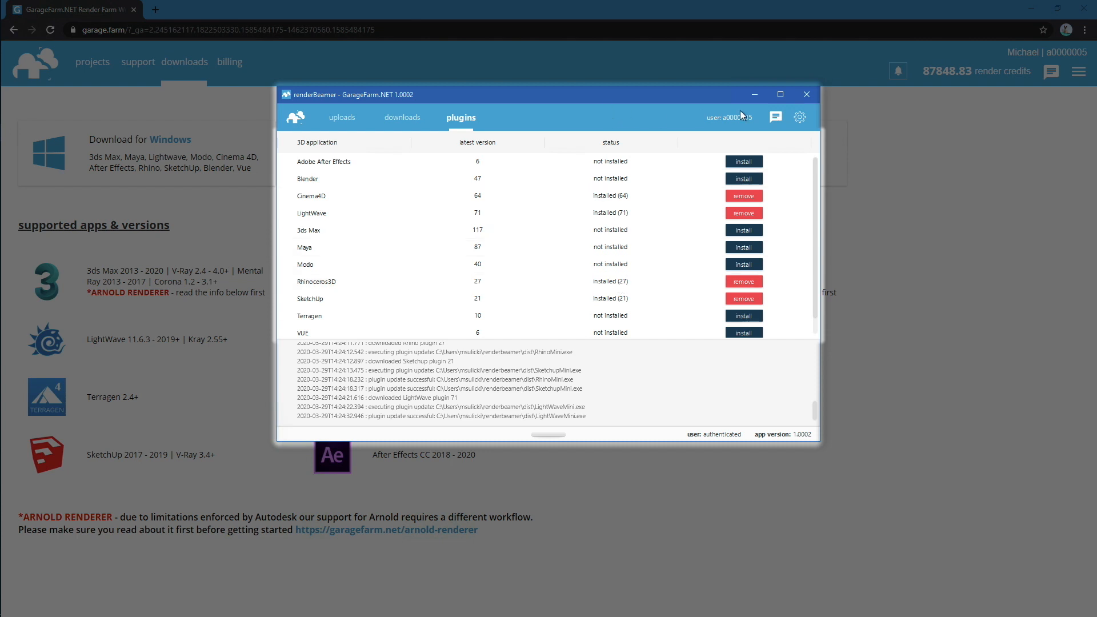
# - Enable offline mode in the connection settings and view the list of plugin versions
pyautogui.click(799, 117)
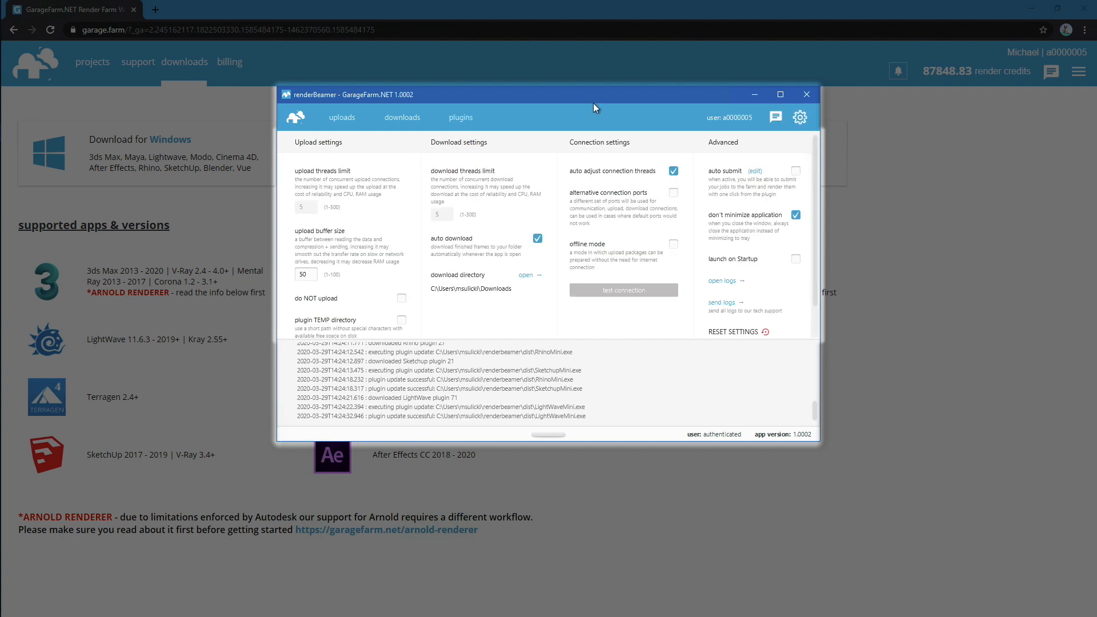
pyautogui.scroll(-1, 588, 195)
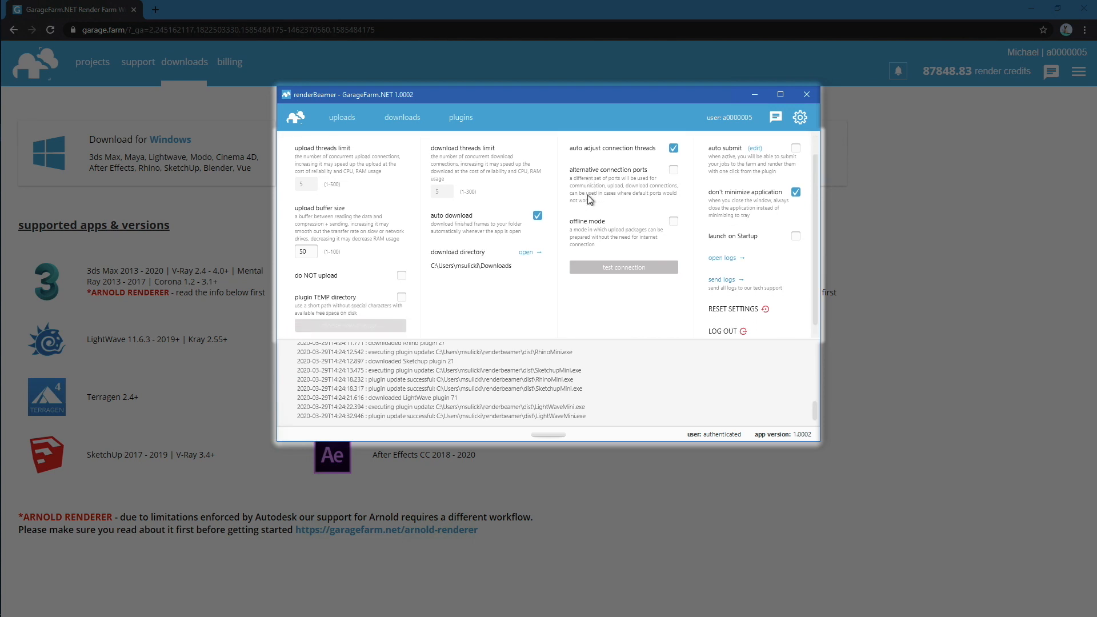
pyautogui.click(674, 222)
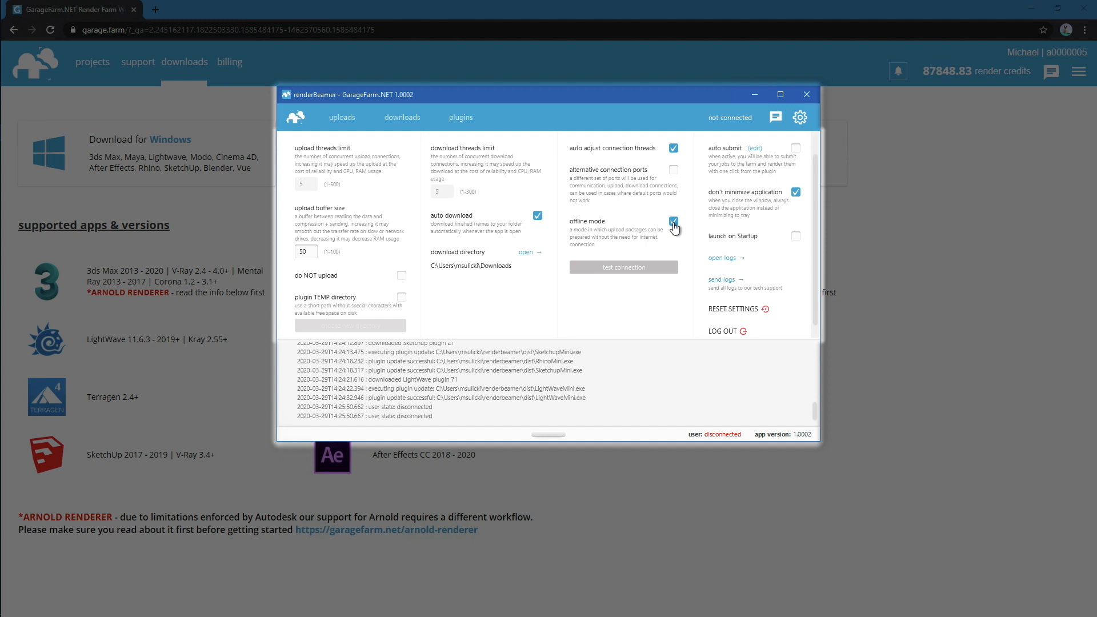
pyautogui.click(455, 120)
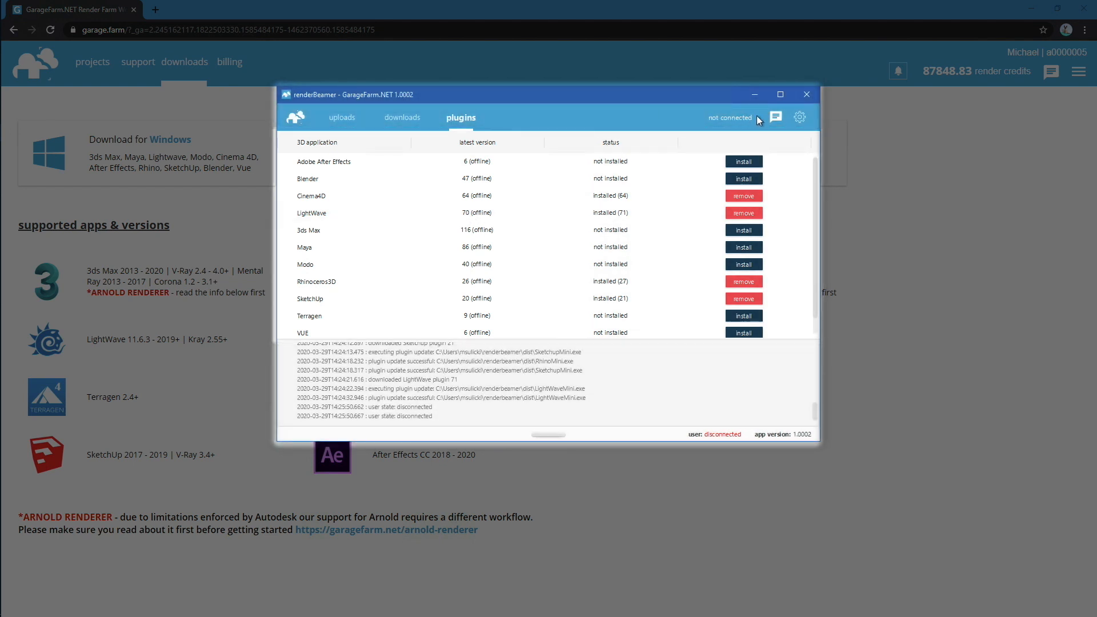
# - Turn offline mode back off in the connection settings and return to the list of plugins
pyautogui.click(800, 117)
pyautogui.click(672, 222)
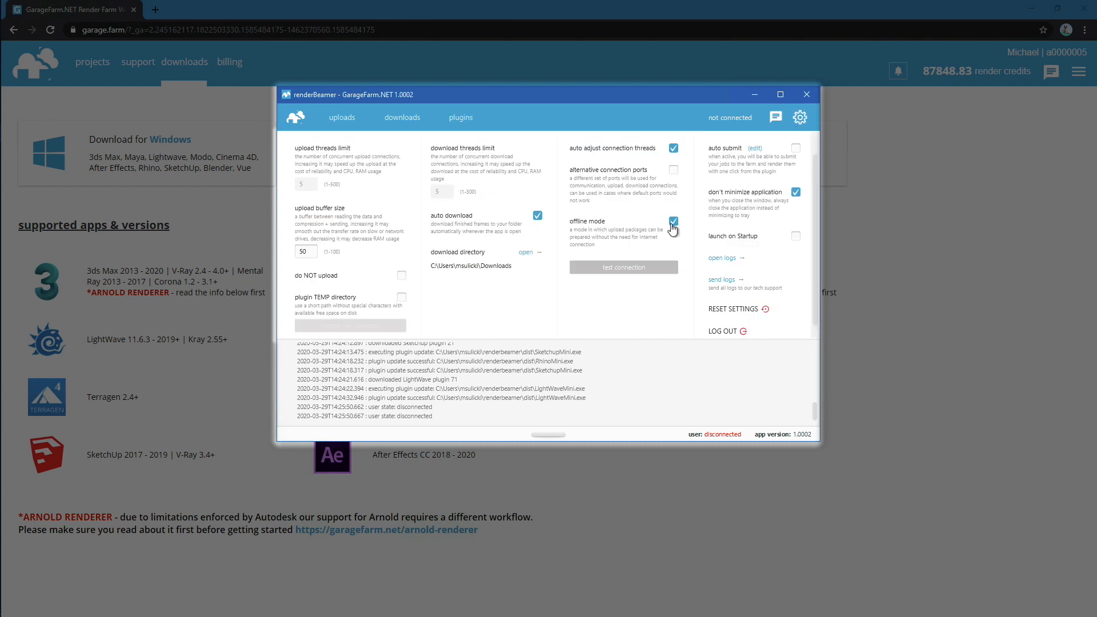
pyautogui.click(466, 119)
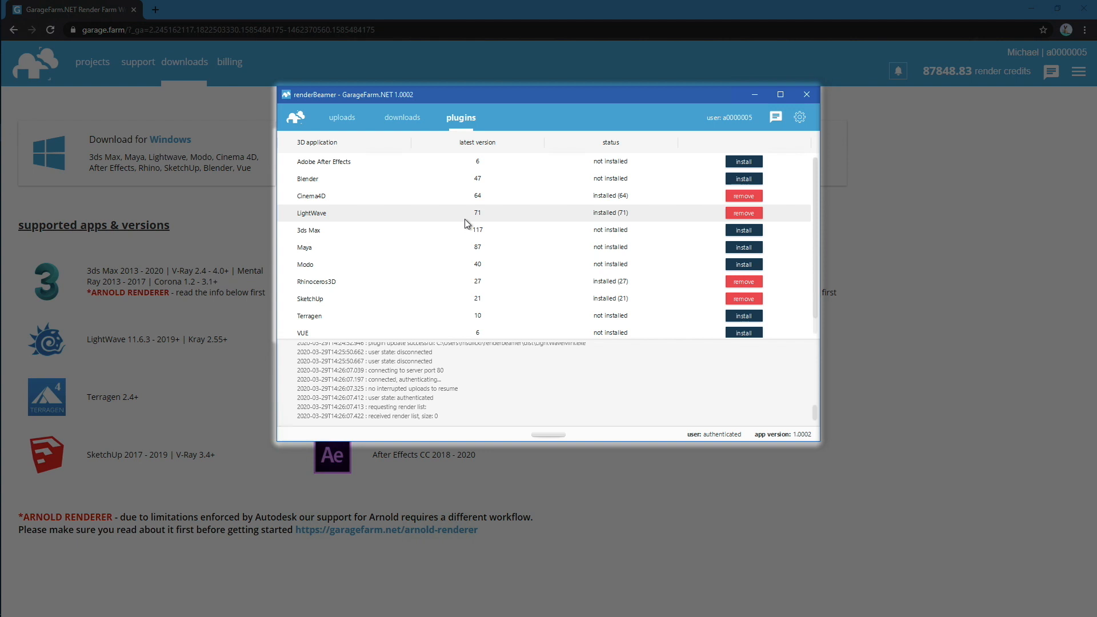
# - Examine the upload and download settings, including thread limits, buffer size, TEMP directory and auto download
pyautogui.click(801, 119)
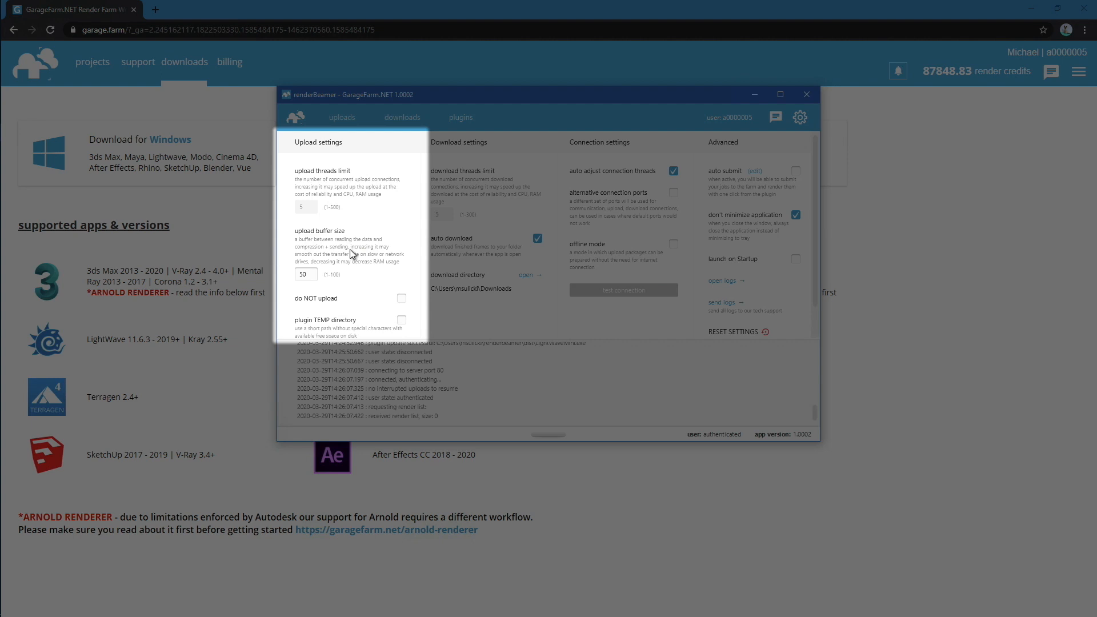
pyautogui.scroll(-1, 349, 257)
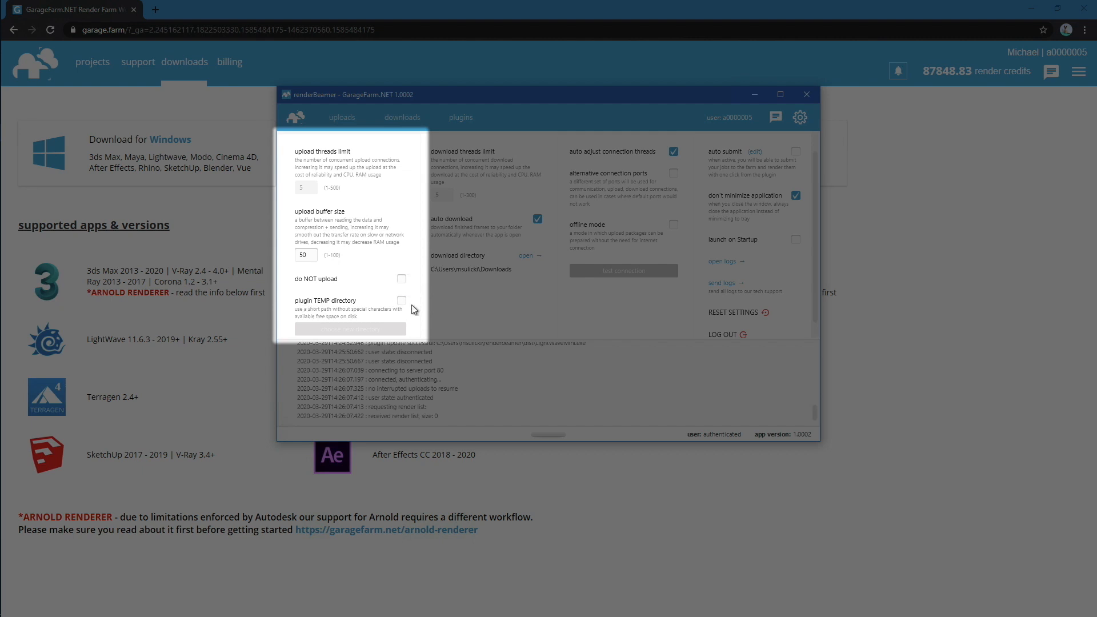
pyautogui.scroll(-1, 412, 304)
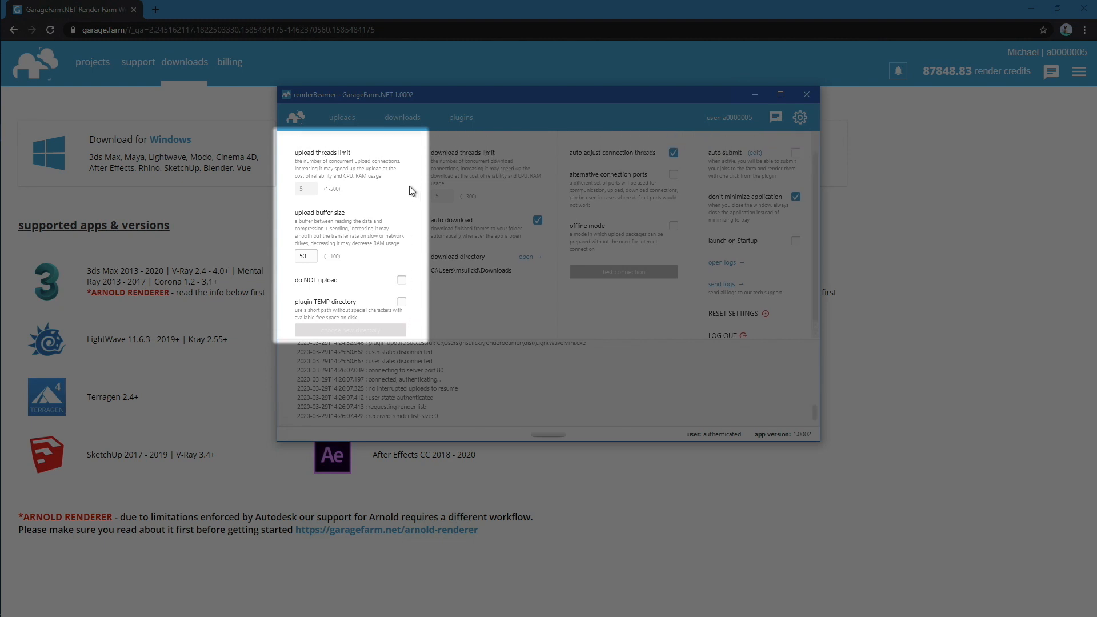
pyautogui.scroll(1, 410, 192)
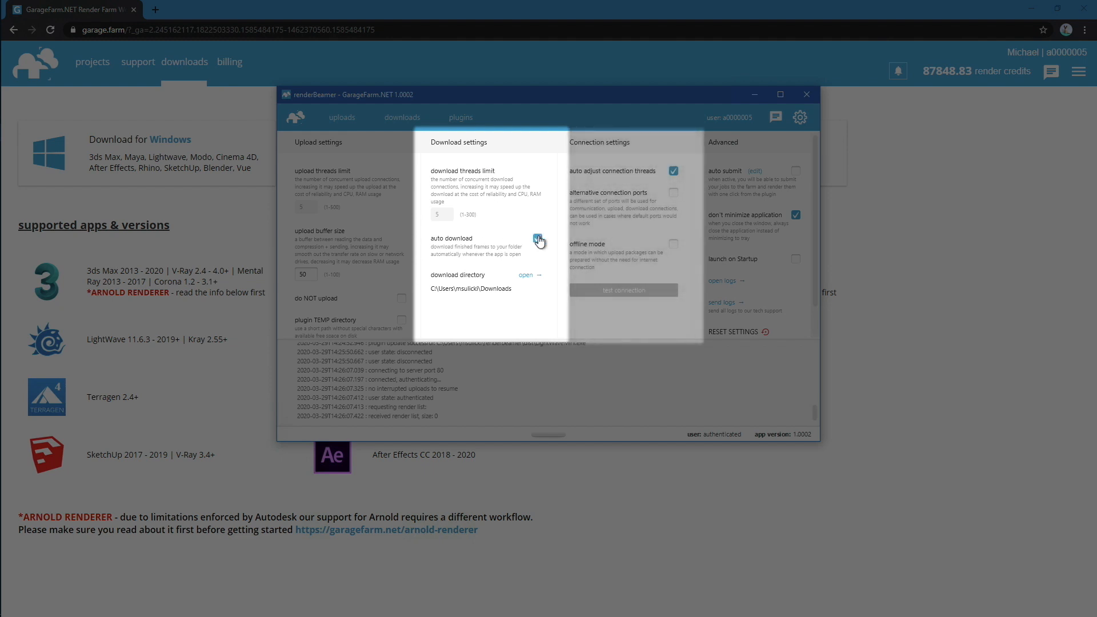
pyautogui.moveTo(535, 294)
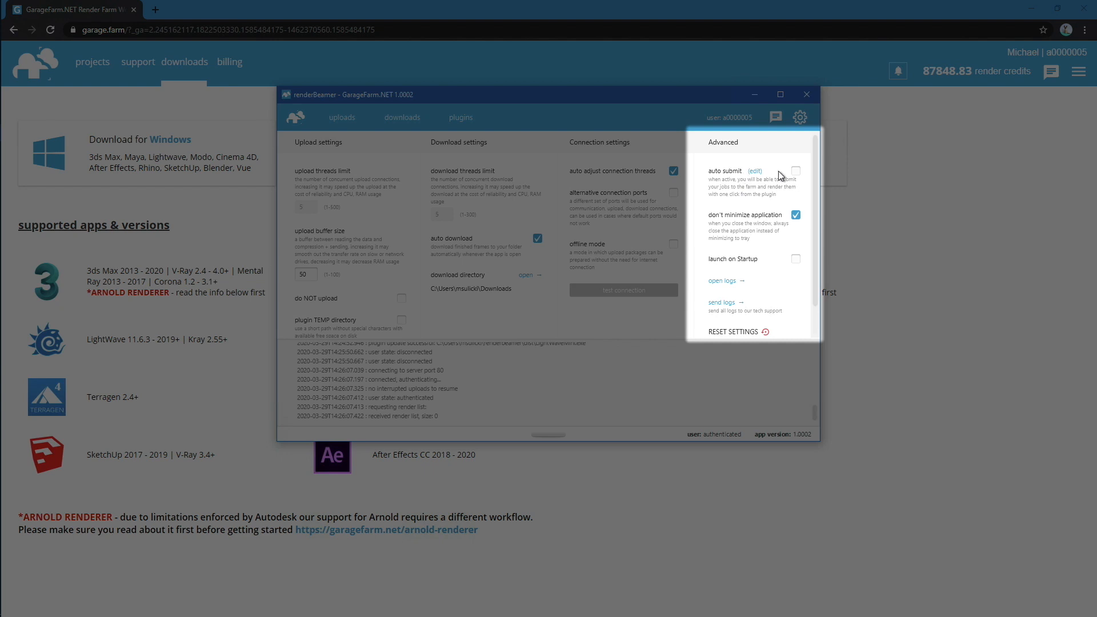
# - Enable auto submit with medium default priority, keeping both the 62GB RAM and 121GB RAM node groups selected
pyautogui.click(796, 171)
pyautogui.click(796, 171)
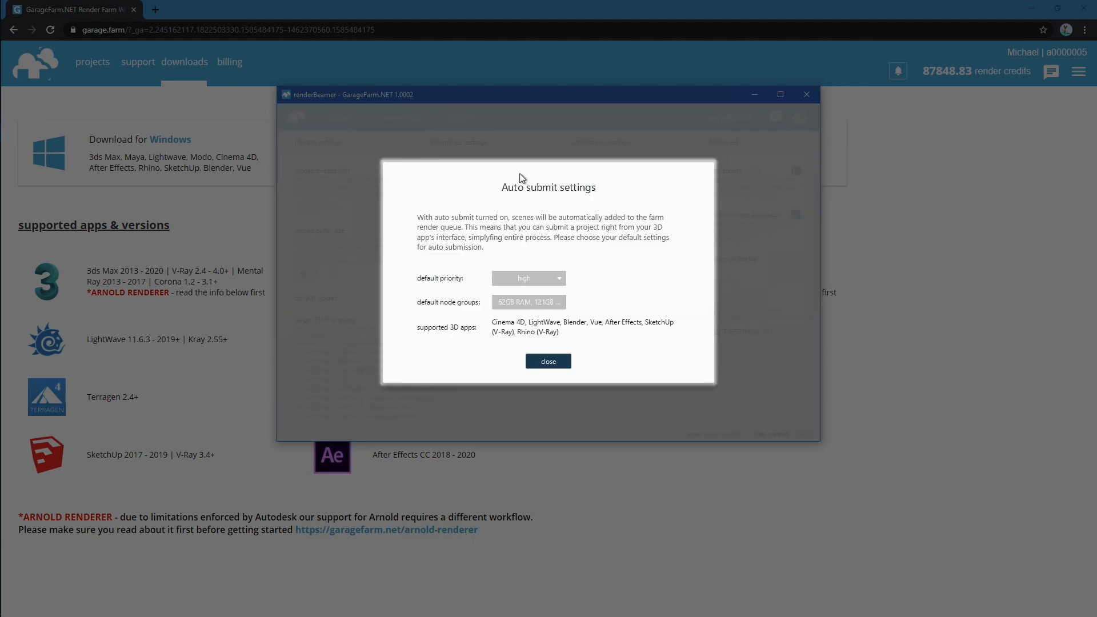
pyautogui.click(528, 278)
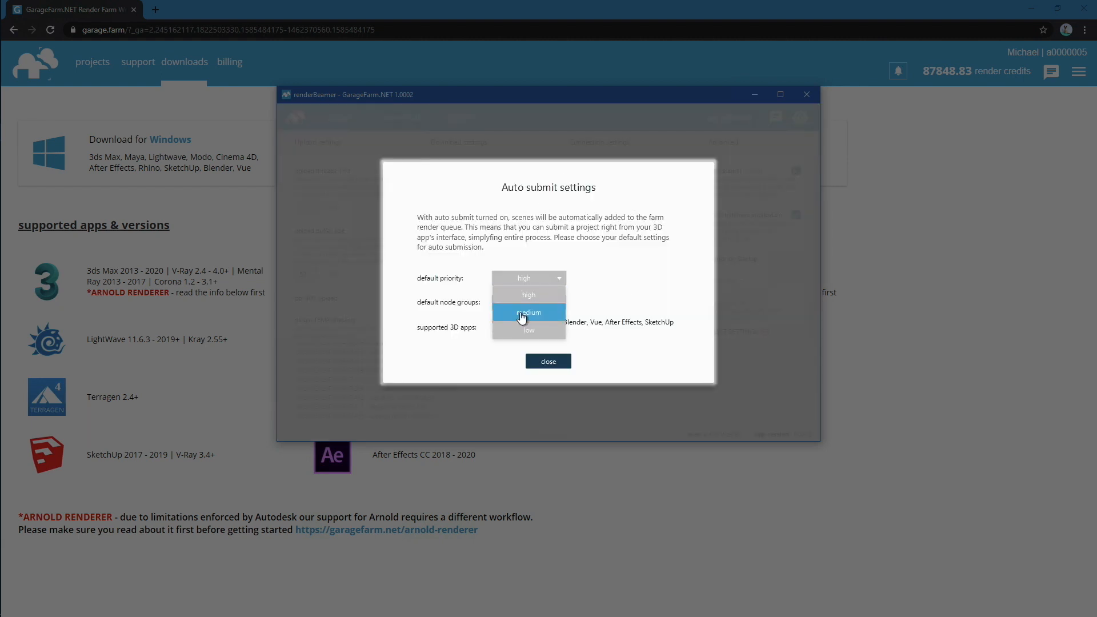
pyautogui.click(522, 312)
pyautogui.click(532, 303)
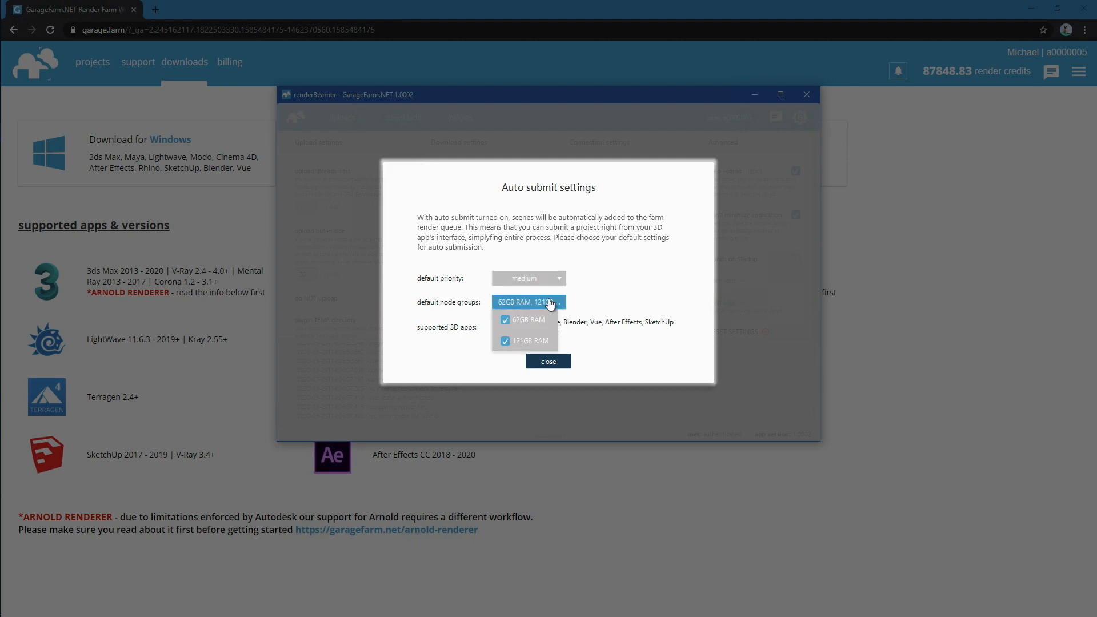
pyautogui.click(537, 306)
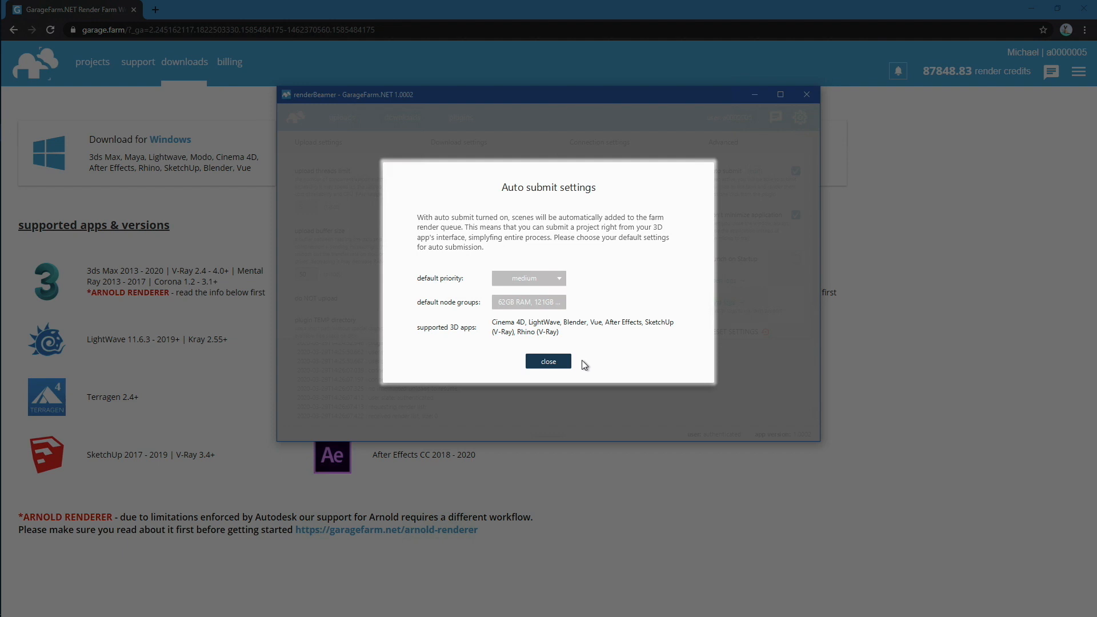
pyautogui.click(550, 361)
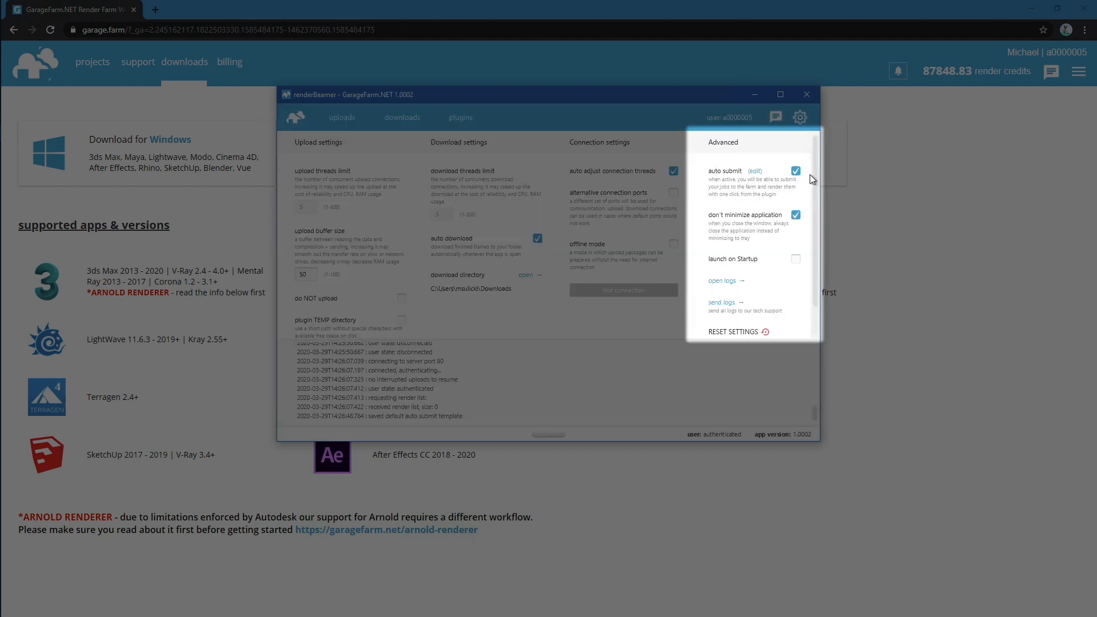
# - Turn off auto submit and review the remaining advanced settings for startup, logs, reset and log out
pyautogui.click(795, 172)
pyautogui.scroll(-1, 721, 266)
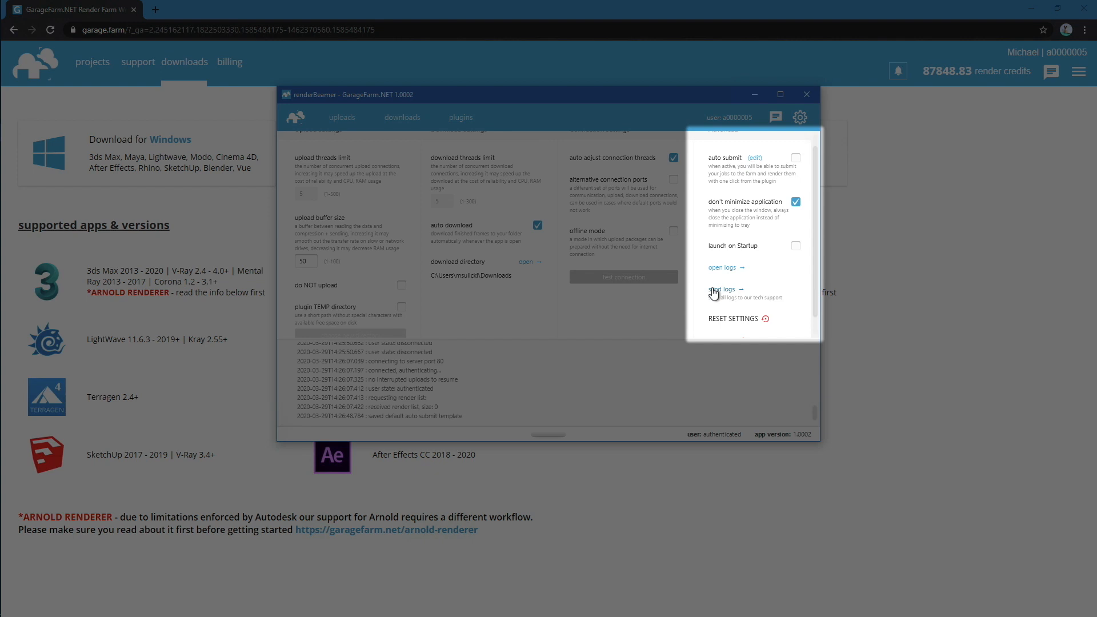
pyautogui.scroll(-1, 607, 314)
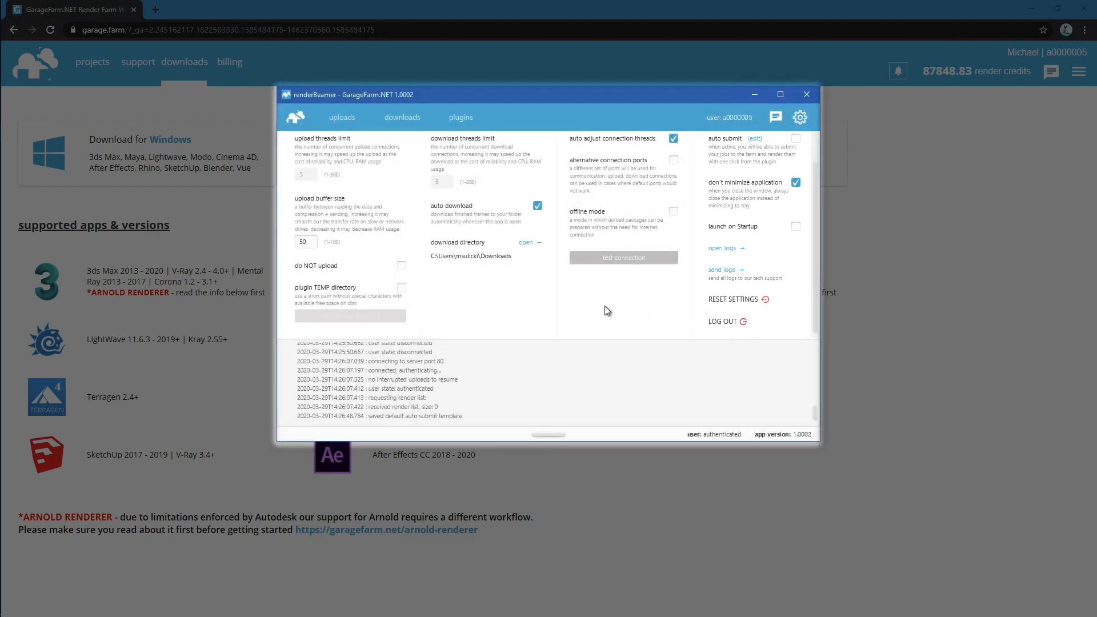
pyautogui.scroll(1, 605, 306)
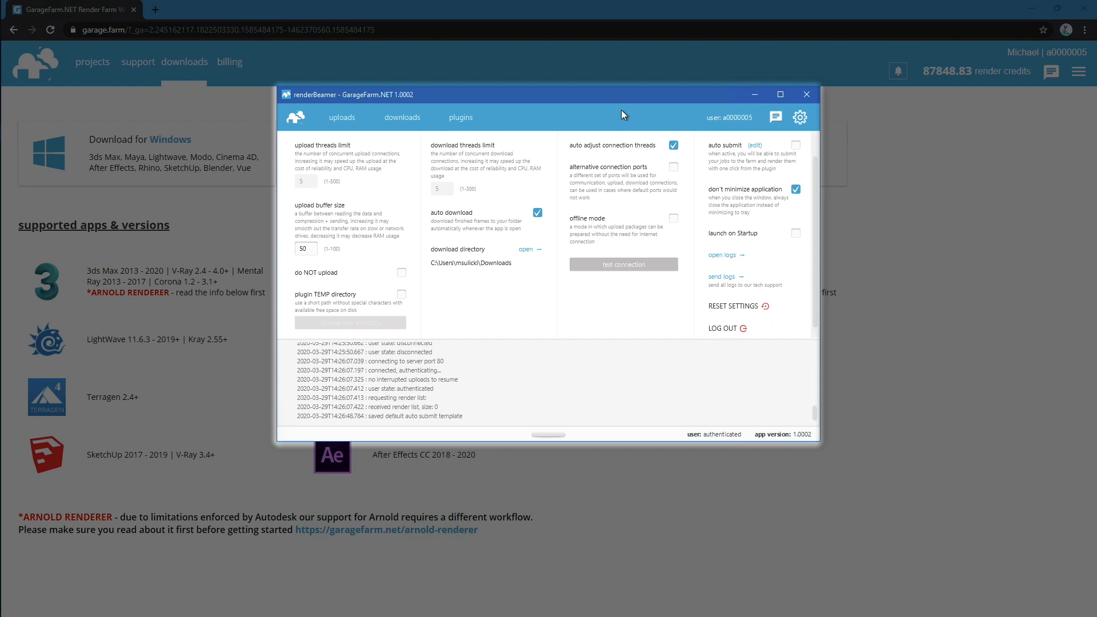